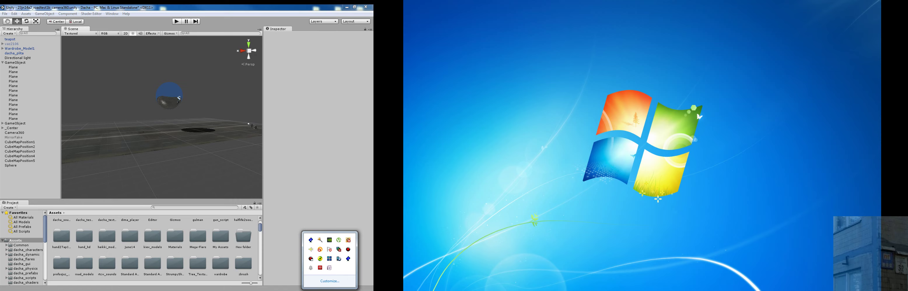
# Step: Move the Scene view out onto the right monitor and maximize it
pyautogui.press('Escape')
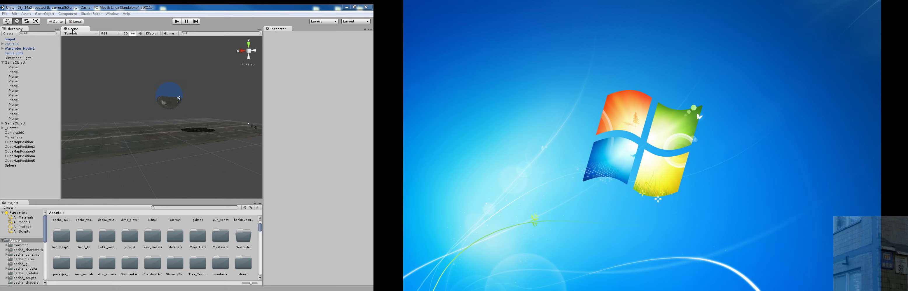
pyautogui.moveTo(70, 31); pyautogui.dragTo(532, 137)
pyautogui.click(648, 77)
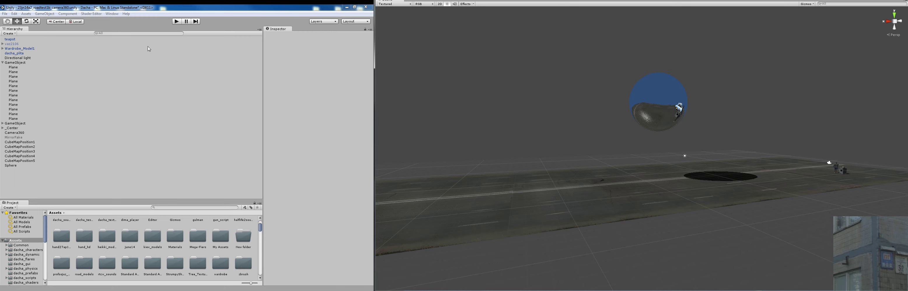
# Step: Add a Game view tab to the Hierarchy panel through Add Tab > Game
pyautogui.rightClick(44, 32)
pyautogui.press('Escape')
pyautogui.rightClick(34, 31)
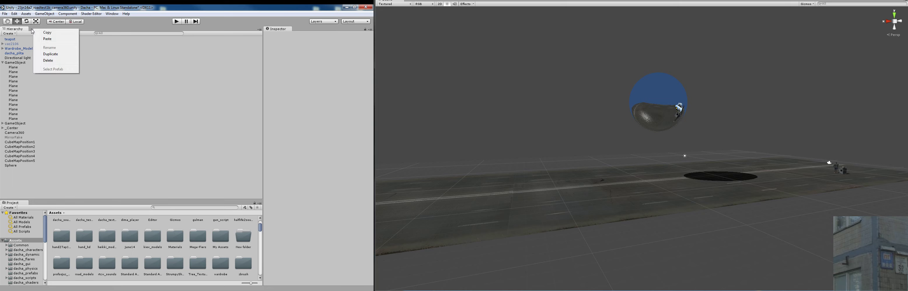
pyautogui.rightClick(27, 31)
pyautogui.moveTo(43, 50)
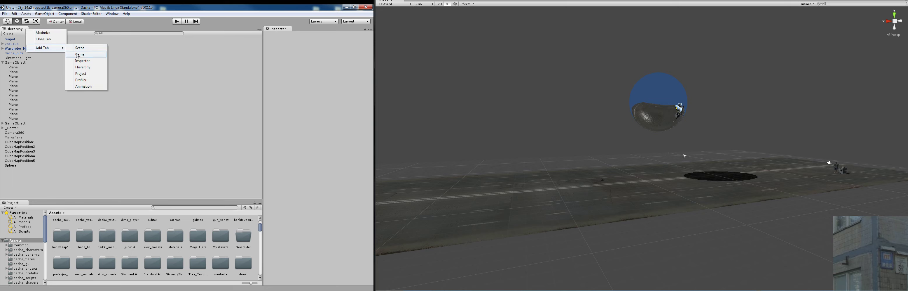
pyautogui.click(78, 55)
# Step: Rearrange the Game view's docking beside the Hierarchy, floating and re-docking it
pyautogui.moveTo(25, 32); pyautogui.dragTo(136, 64)
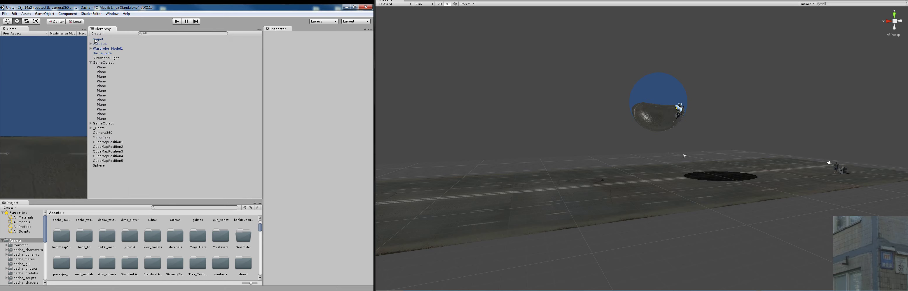
pyautogui.moveTo(101, 30); pyautogui.dragTo(66, 57)
pyautogui.click(34, 31)
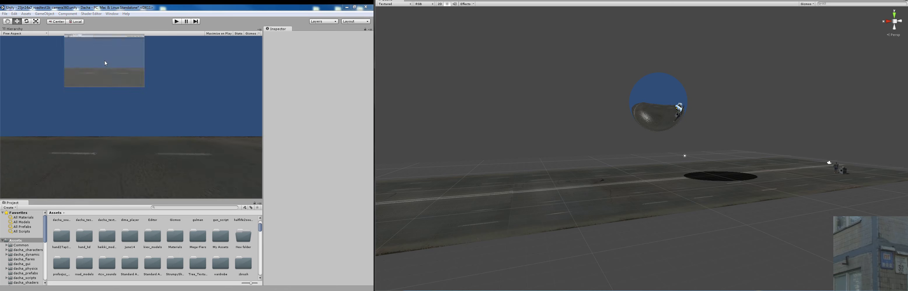
pyautogui.moveTo(143, 86); pyautogui.dragTo(159, 49)
pyautogui.moveTo(58, 22); pyautogui.dragTo(119, 105)
pyautogui.moveTo(41, 19); pyautogui.dragTo(122, 32)
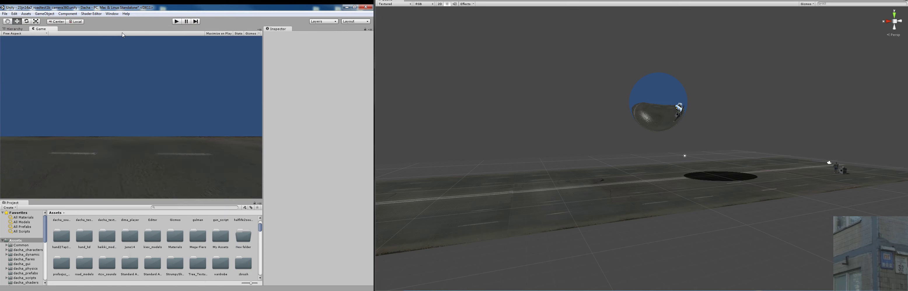
# Step: Dock the Hierarchy left of the Game view, then orbit and fly the Scene camera toward the road
pyautogui.click(14, 28)
pyautogui.moveTo(14, 28); pyautogui.dragTo(21, 45)
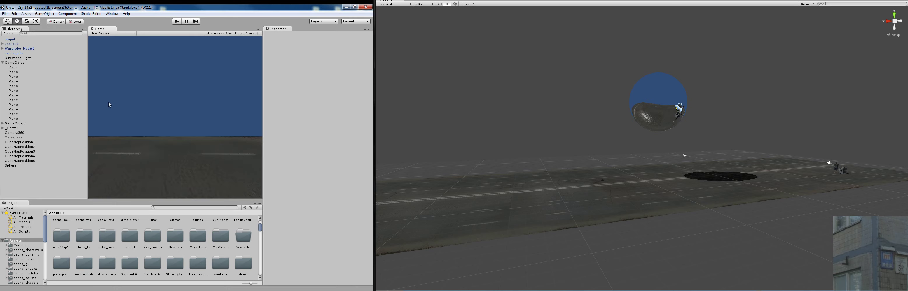
pyautogui.keyDown('alt'); pyautogui.moveTo(533, 130); pyautogui.dragTo(606, 140); pyautogui.keyUp('alt')
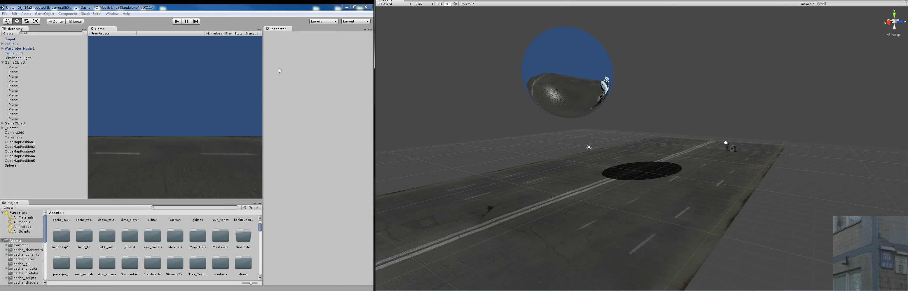
pyautogui.moveTo(642, 136); pyautogui.dragTo(567, 124, button='right')
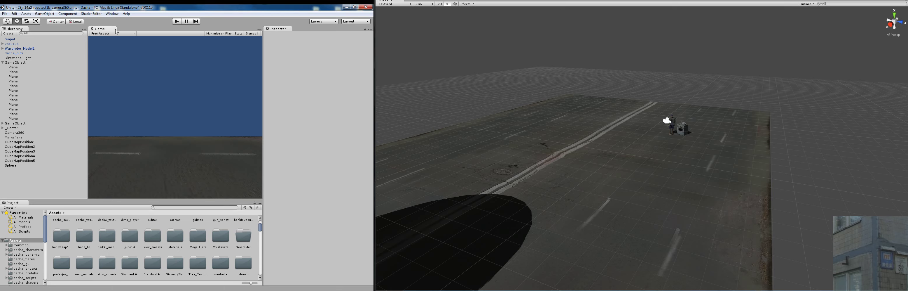
# Step: Put the Game view on the right monitor and dock the Scene view beside the Hierarchy
pyautogui.moveTo(105, 31); pyautogui.dragTo(445, 36)
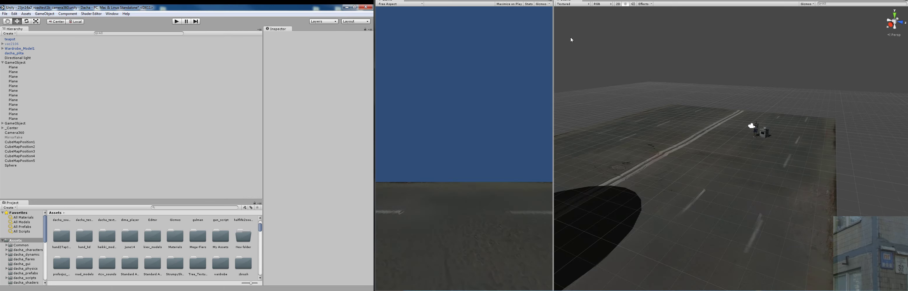
pyautogui.moveTo(564, 3); pyautogui.dragTo(105, 65)
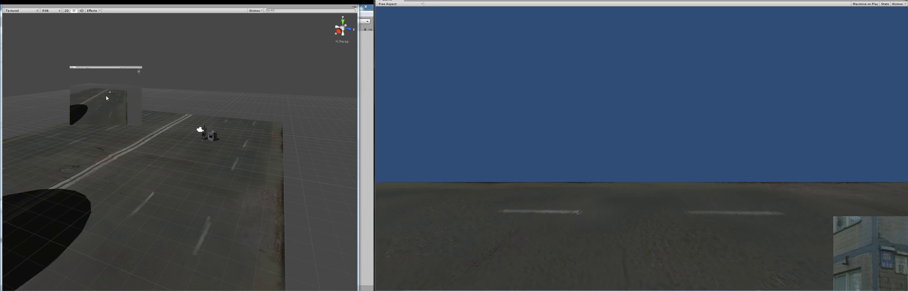
pyautogui.moveTo(64, 10); pyautogui.dragTo(229, 106)
pyautogui.click(16, 29)
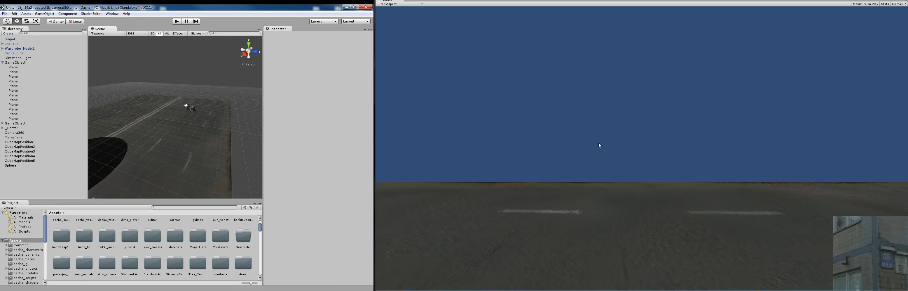
pyautogui.moveTo(25, 204); pyautogui.dragTo(485, 54)
pyautogui.moveTo(404, 9); pyautogui.dragTo(410, 3)
pyautogui.click(398, 2)
pyautogui.rightClick(398, 1)
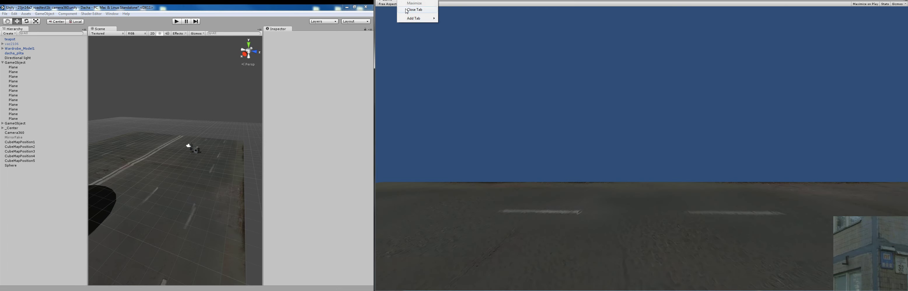
pyautogui.click(404, 11)
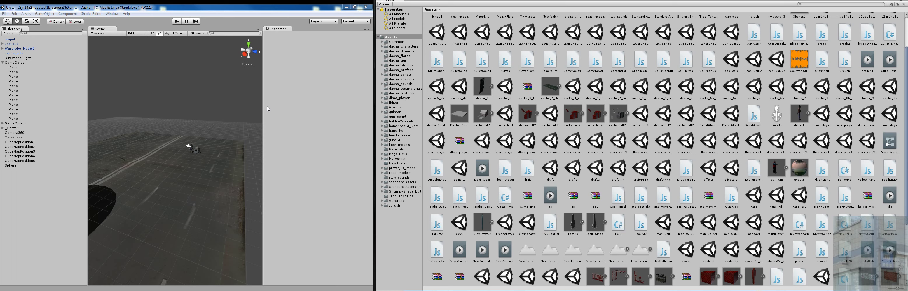
pyautogui.click(330, 290)
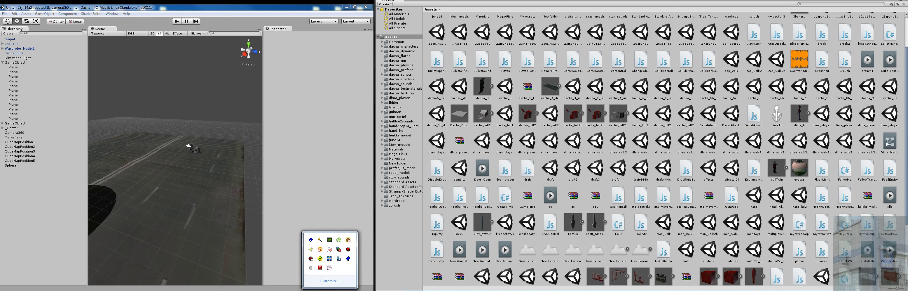
pyautogui.click(331, 290)
pyautogui.click(331, 290)
pyautogui.click(339, 250)
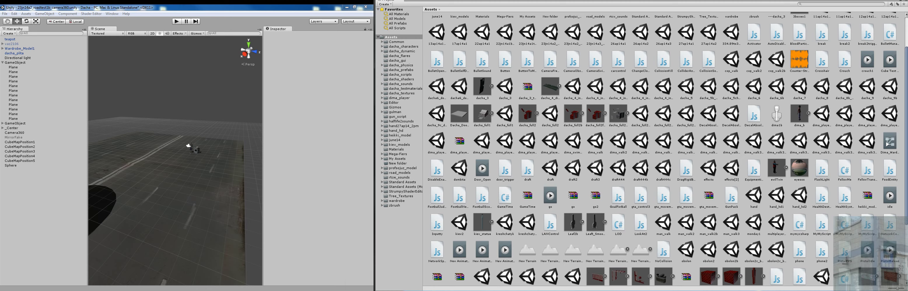
# Step: Dock the Project panel below the Hierarchy and re-dock the Scene view beside the Inspector
pyautogui.moveTo(400, 2); pyautogui.dragTo(44, 259)
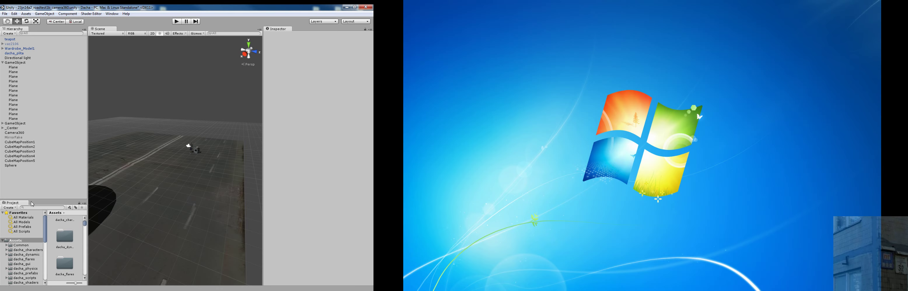
pyautogui.moveTo(30, 204); pyautogui.dragTo(16, 222)
pyautogui.moveTo(110, 29); pyautogui.dragTo(133, 184)
pyautogui.moveTo(122, 7); pyautogui.dragTo(40, 63)
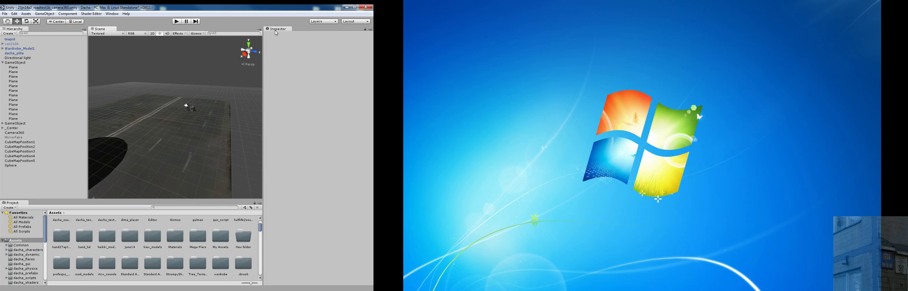
# Step: Maximize the Inspector on the right monitor, narrow the Hierarchy, then dock the Inspector beside the Scene
pyautogui.moveTo(283, 30); pyautogui.dragTo(456, 60)
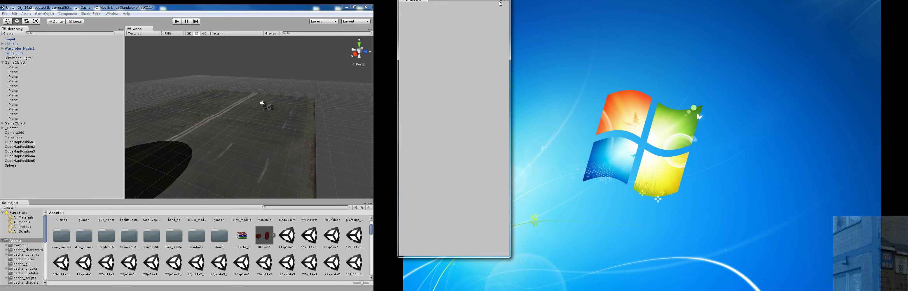
pyautogui.press('super+Up')
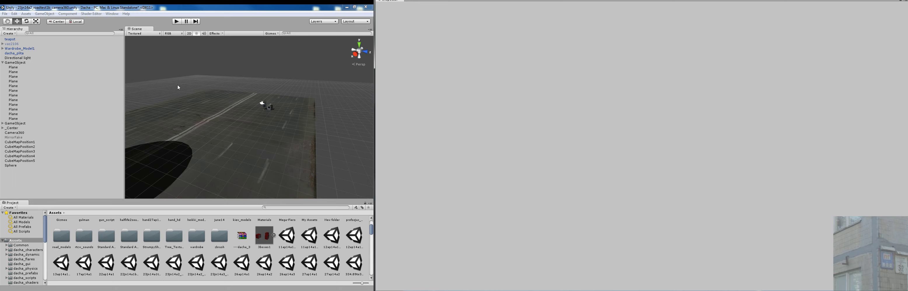
pyautogui.click(68, 14)
pyautogui.moveTo(105, 10)
pyautogui.click(192, 30)
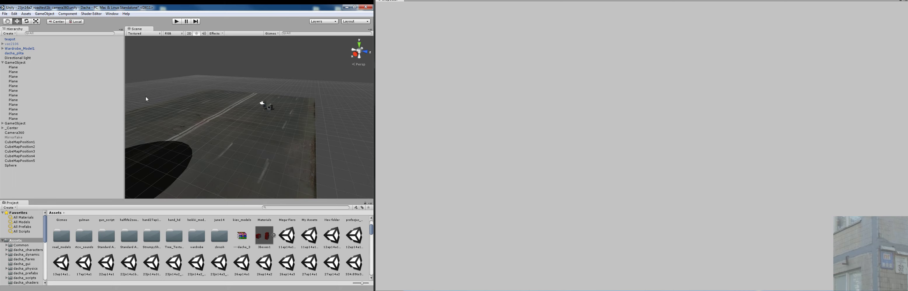
pyautogui.moveTo(125, 98); pyautogui.dragTo(59, 98)
pyautogui.moveTo(389, 0); pyautogui.dragTo(286, 39)
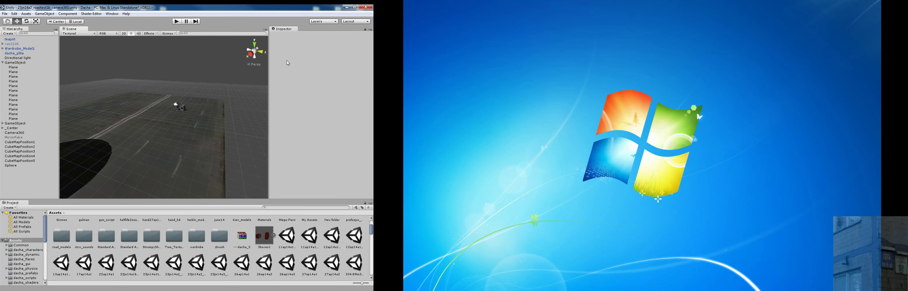
# Step: Widen the Scene view, add a Game tab, and maximize it on the right monitor
pyautogui.moveTo(269, 64); pyautogui.dragTo(285, 68)
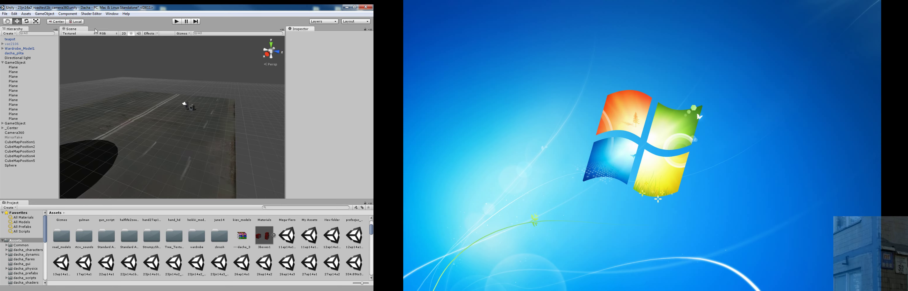
pyautogui.rightClick(85, 30)
pyautogui.moveTo(102, 48)
pyautogui.click(144, 53)
pyautogui.moveTo(101, 30); pyautogui.dragTo(413, 86)
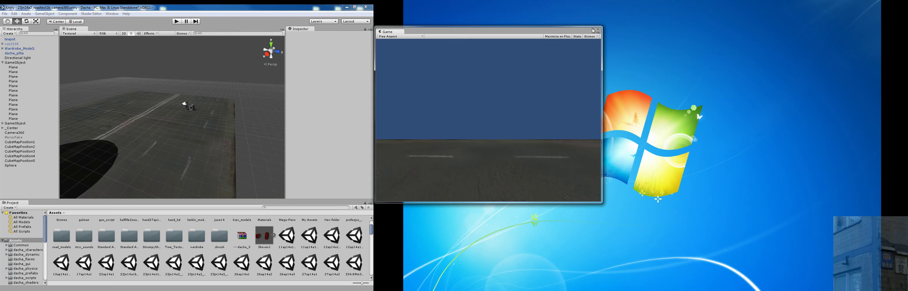
pyautogui.click(594, 30)
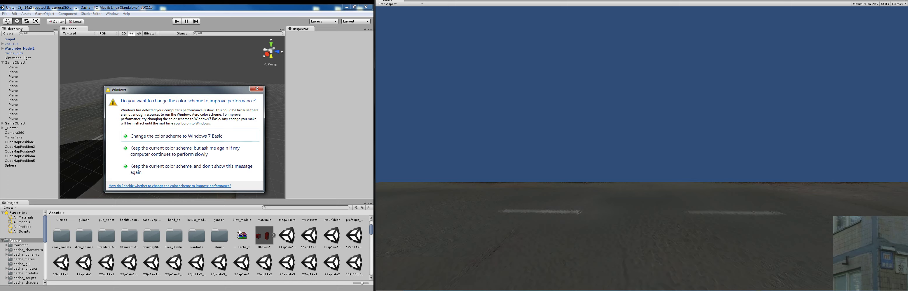
# Step: Dismiss the Windows colour-scheme performance prompt
pyautogui.click(256, 89)
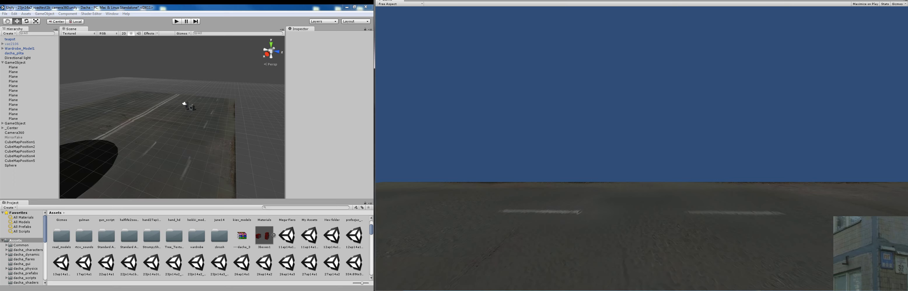
# Step: Restore the Game window, re-maximize the editor on the left monitor, and close the floating Game window
pyautogui.moveTo(901, 1); pyautogui.dragTo(589, 50)
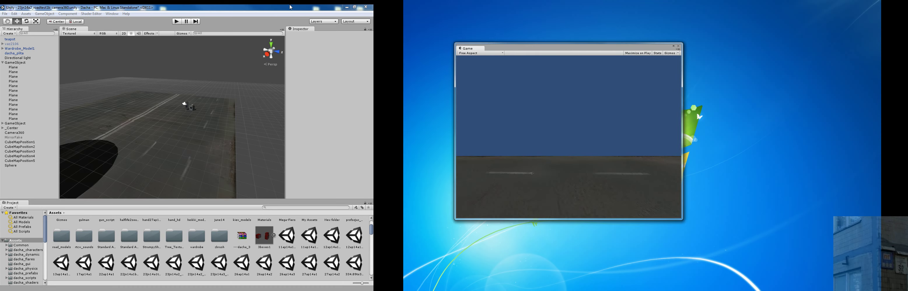
pyautogui.click(354, 7)
pyautogui.moveTo(241, 83); pyautogui.dragTo(247, 94)
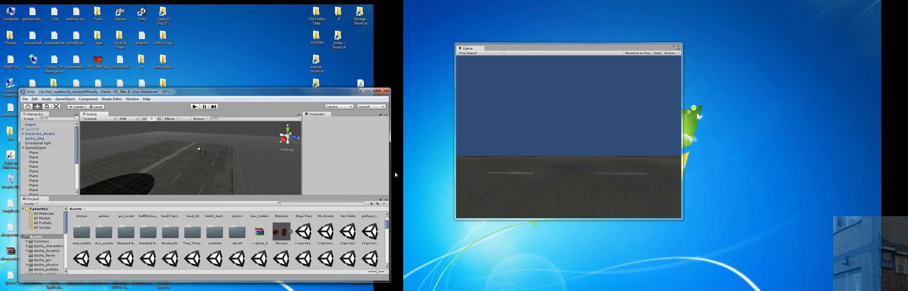
pyautogui.moveTo(390, 172); pyautogui.dragTo(284, 172)
pyautogui.moveTo(149, 95); pyautogui.dragTo(142, 67)
pyautogui.click(258, 63)
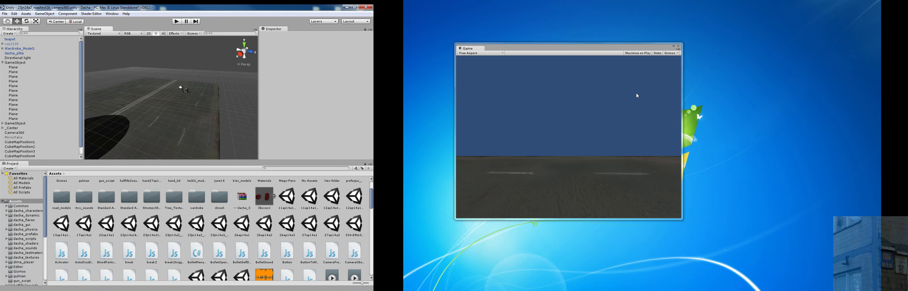
pyautogui.click(678, 46)
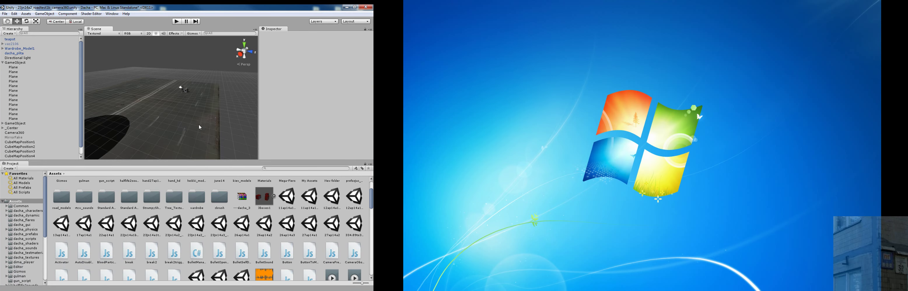